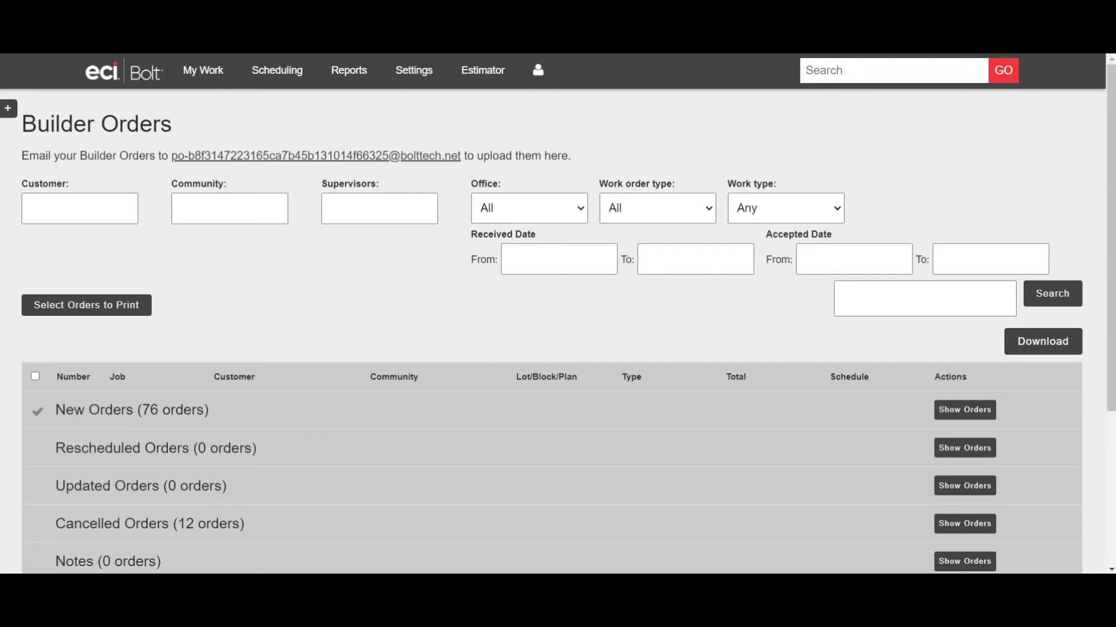
Show the list of new builder orders and expand the side menu.
scroll(558, 313, "down", 3)
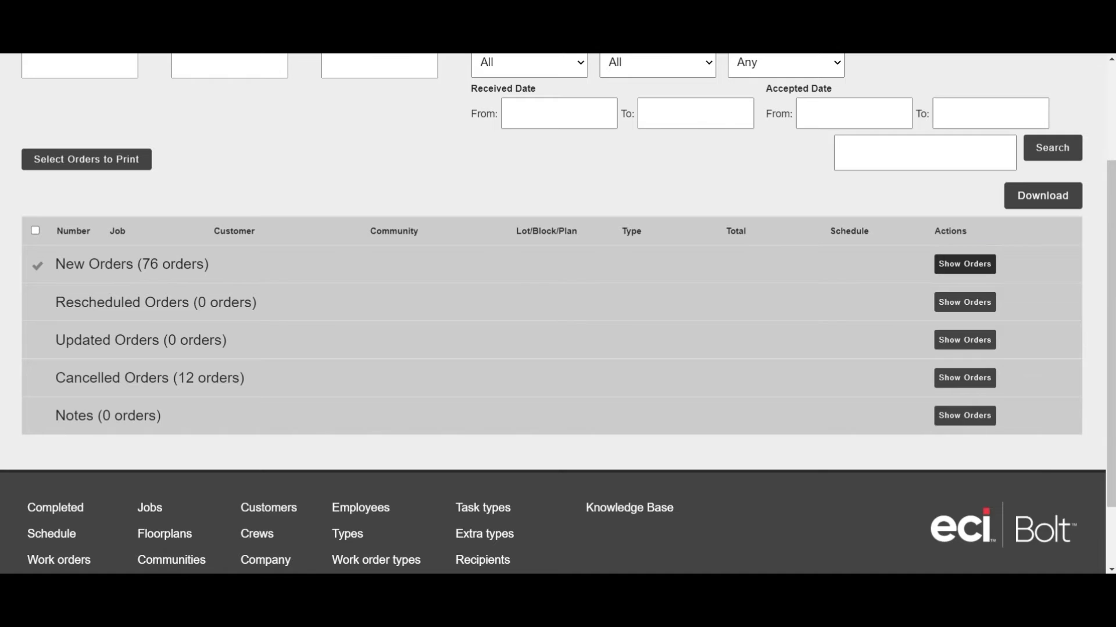
left_click(964, 264)
scroll(552, 313, "up", 3)
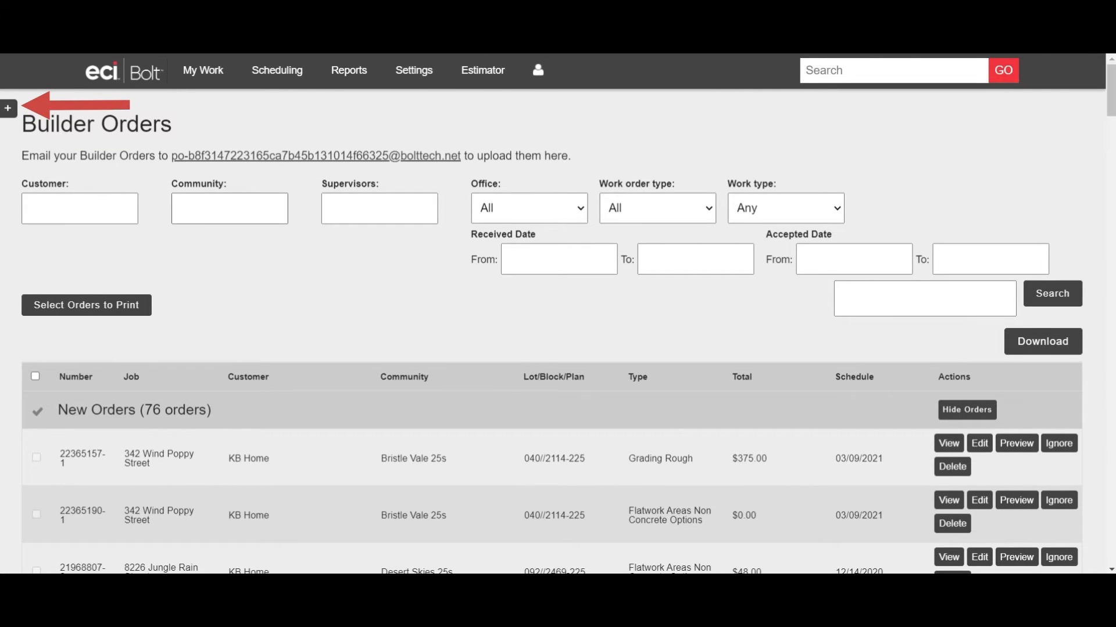
left_click(7, 108)
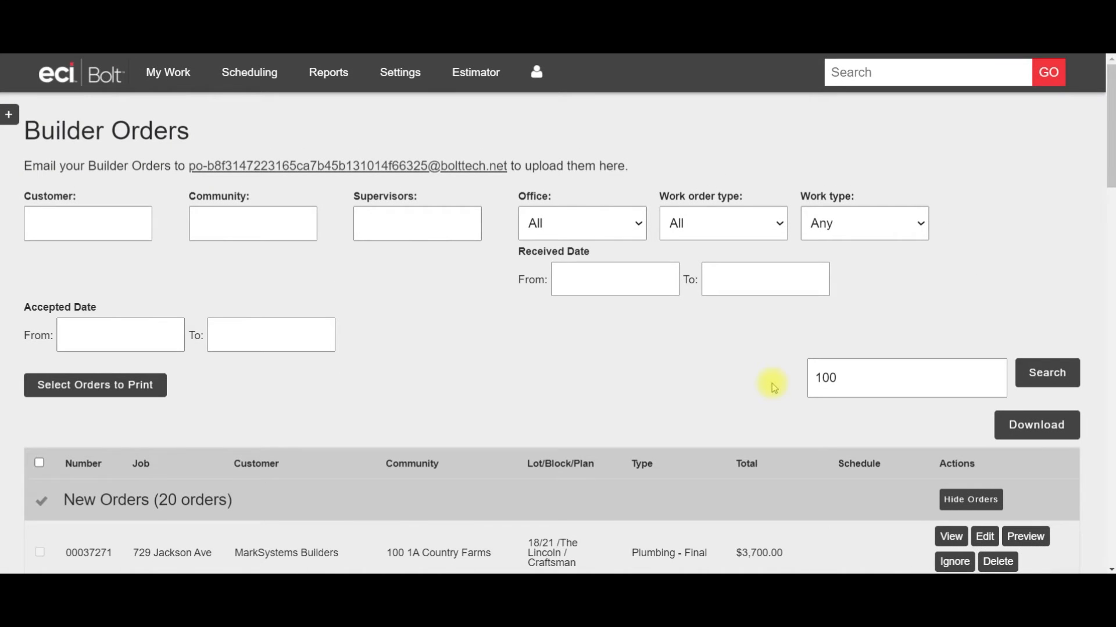
Open the new Plumbing - Final order in the 100 1A Country Farms community for editing, at its job data.
scroll(814, 372, "down", 5)
left_click(983, 245)
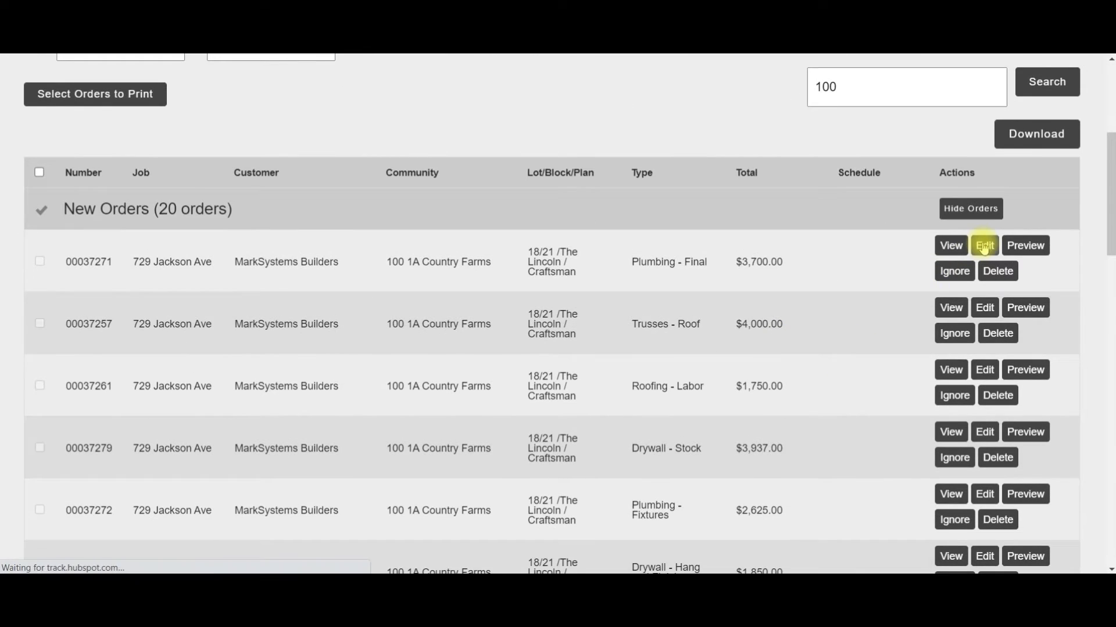
scroll(985, 243, "down", 3)
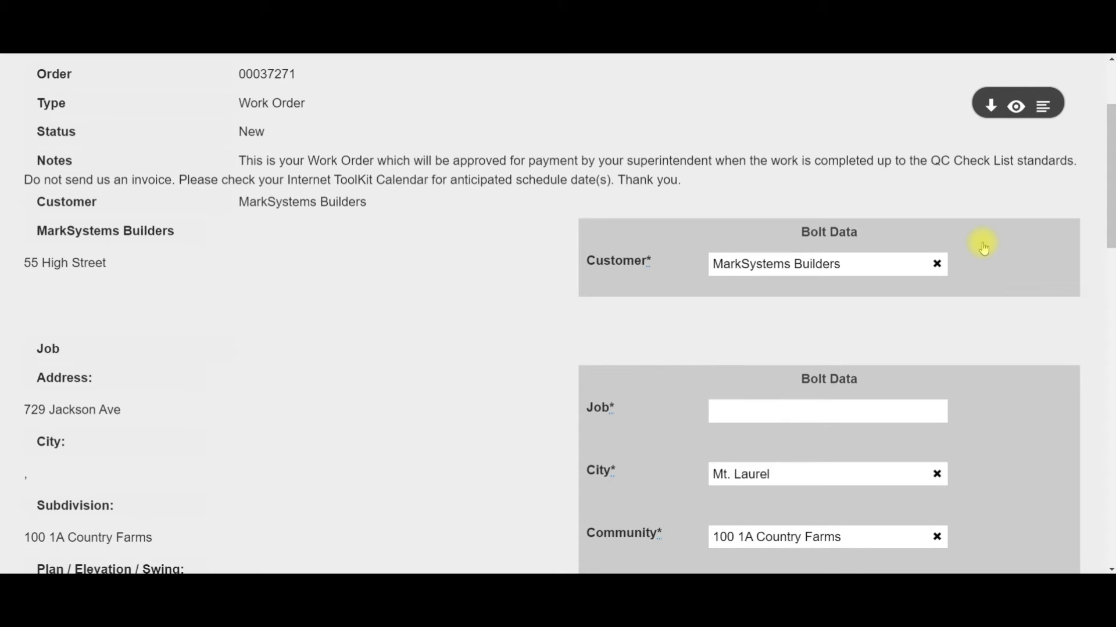
scroll(984, 249, "down", 3)
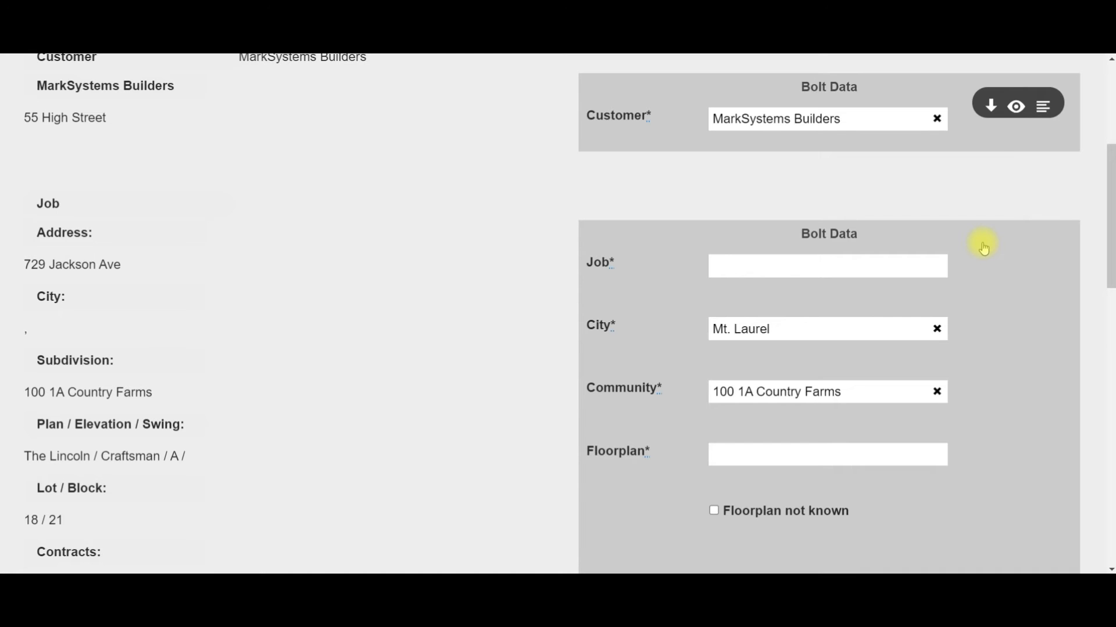
Create a new floorplan for the order, The Lincoln / Craftsman, keeping the prefilled customer, city, community and active date.
left_click(822, 456)
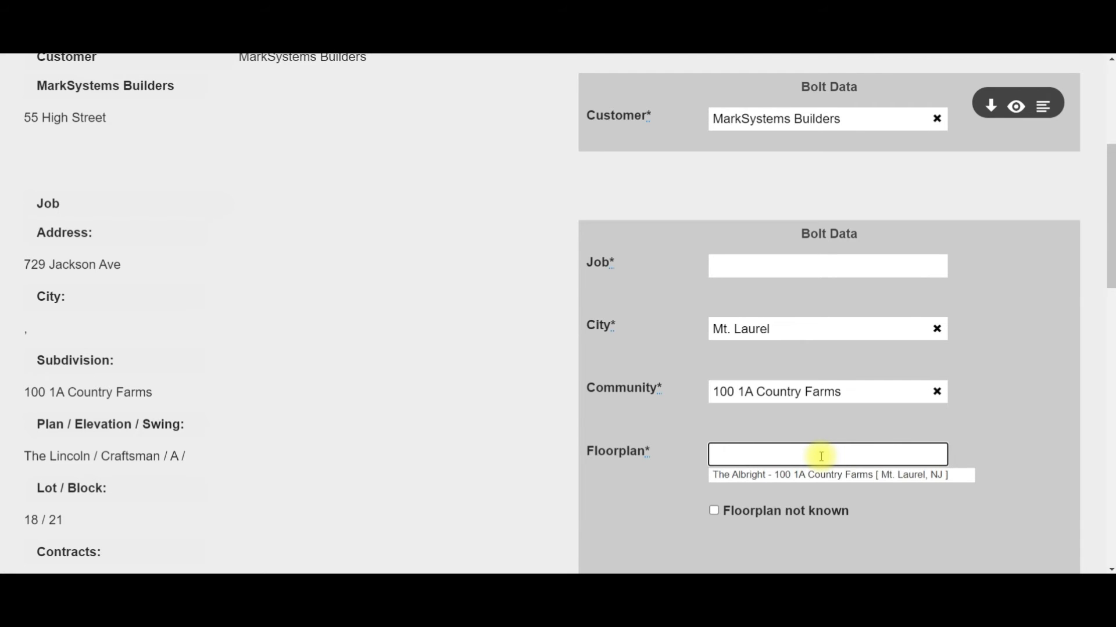
left_click(833, 420)
left_click(975, 456)
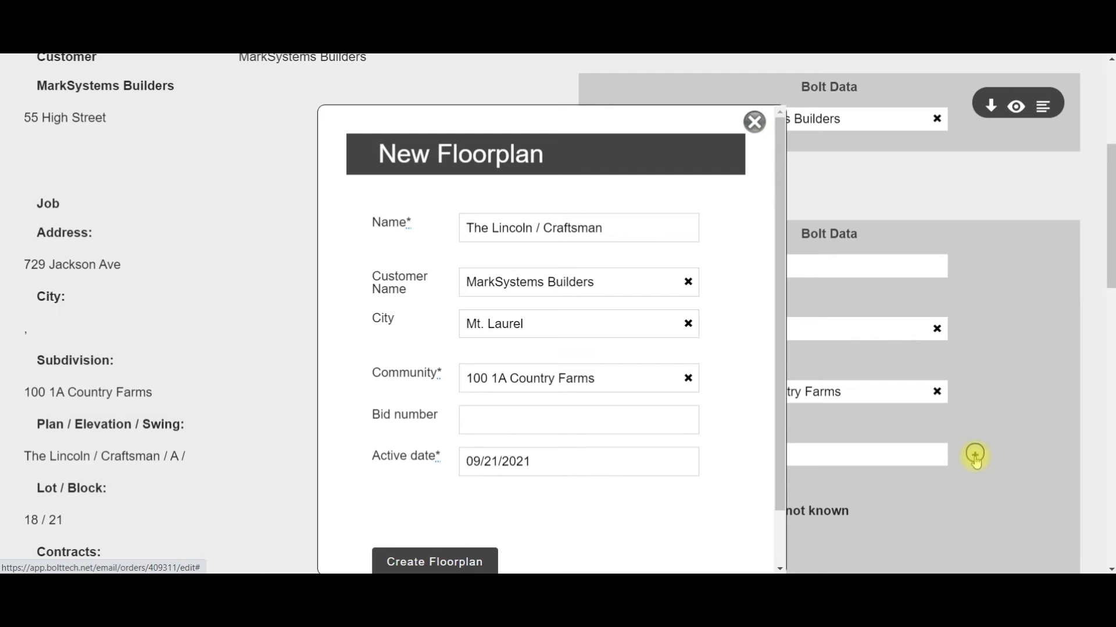
scroll(639, 485, "down", 2)
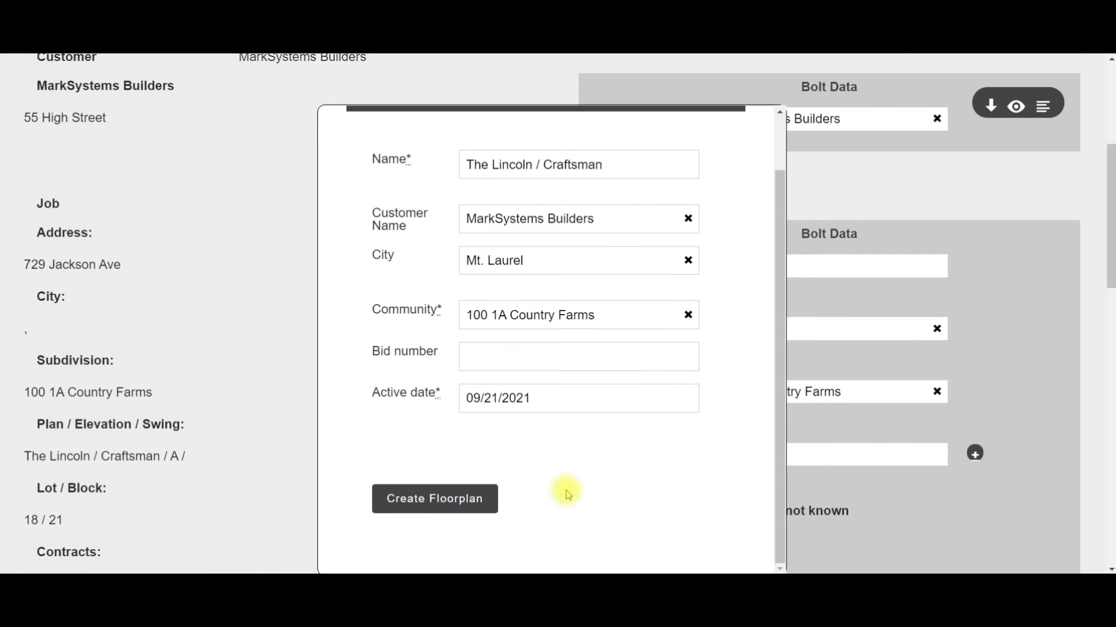
left_click(458, 500)
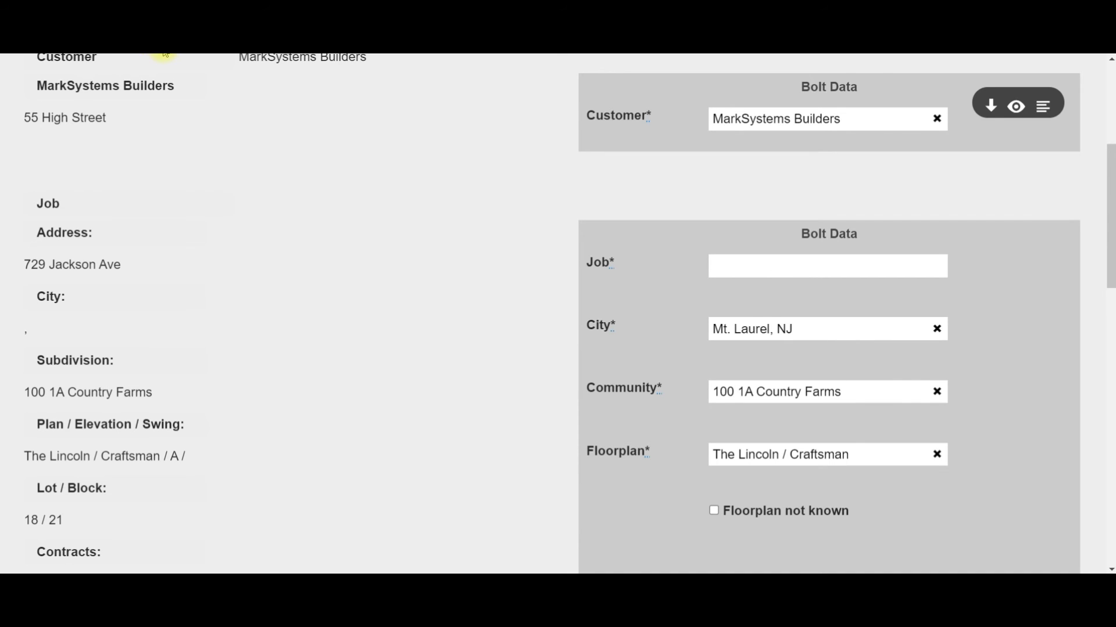
Create a new job from the order with job type Residential and contractual work orders enabled.
left_click(738, 269)
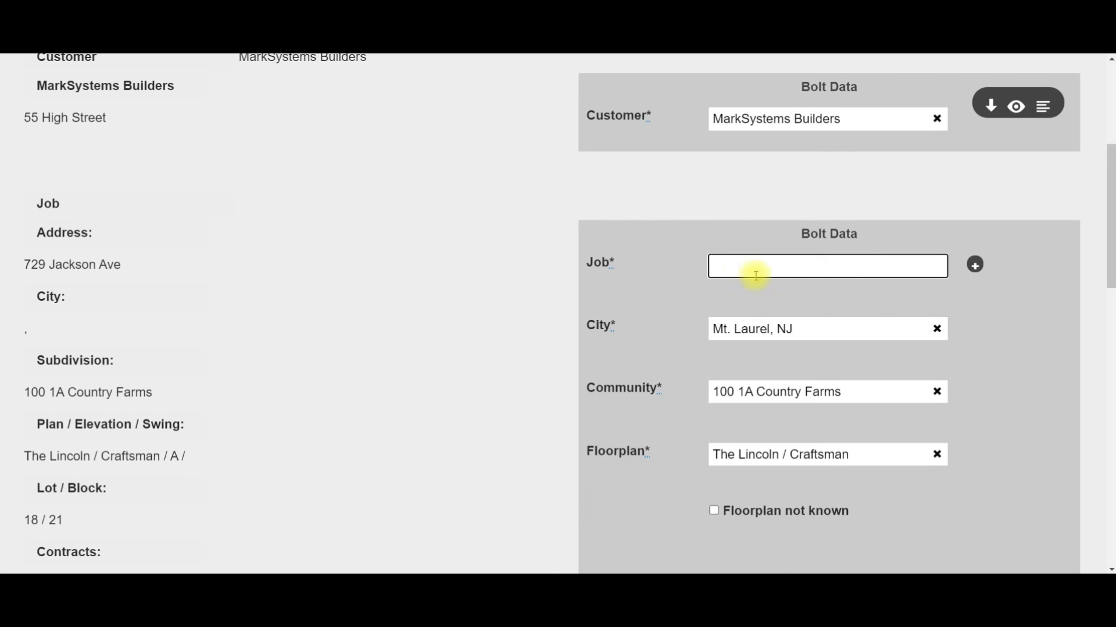
left_click(974, 267)
scroll(733, 255, "down", 5)
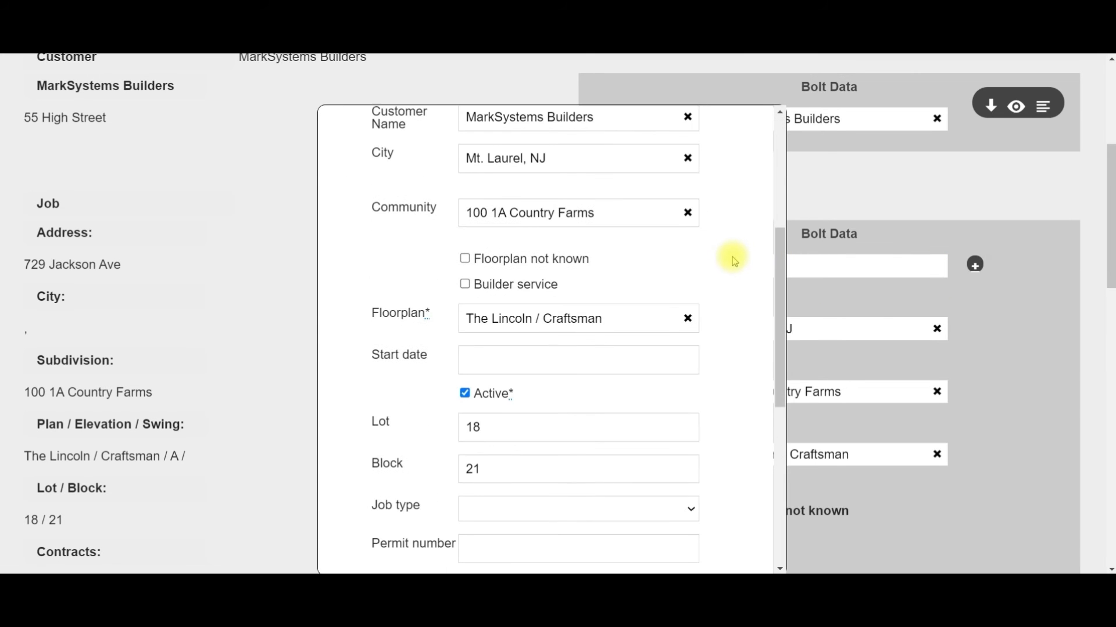
scroll(734, 260, "down", 6)
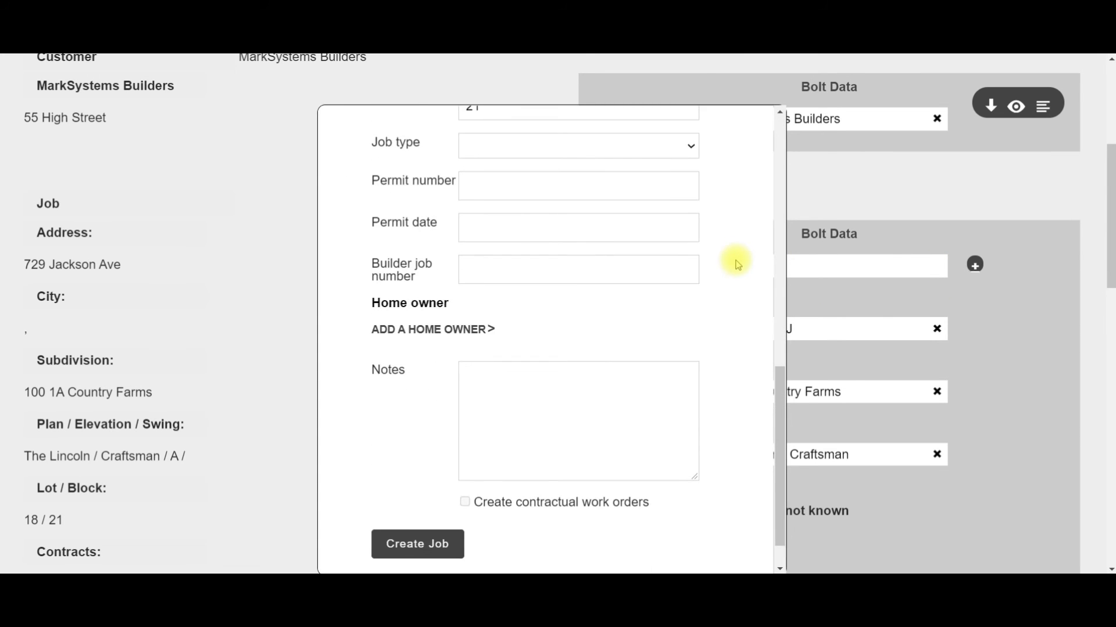
left_click(651, 152)
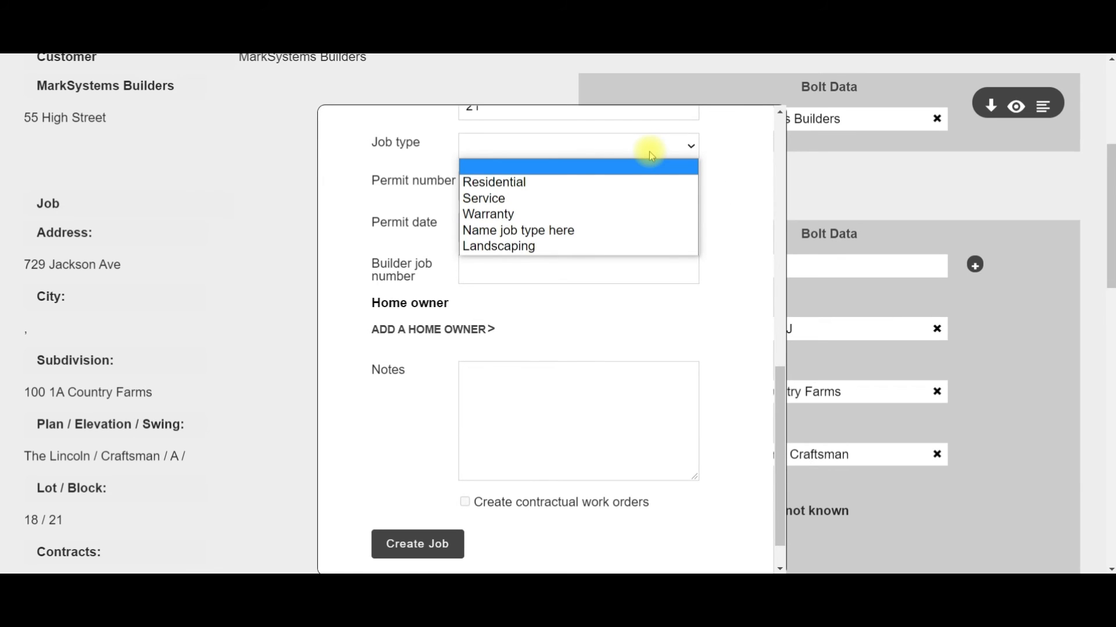
left_click(642, 182)
left_click(465, 501)
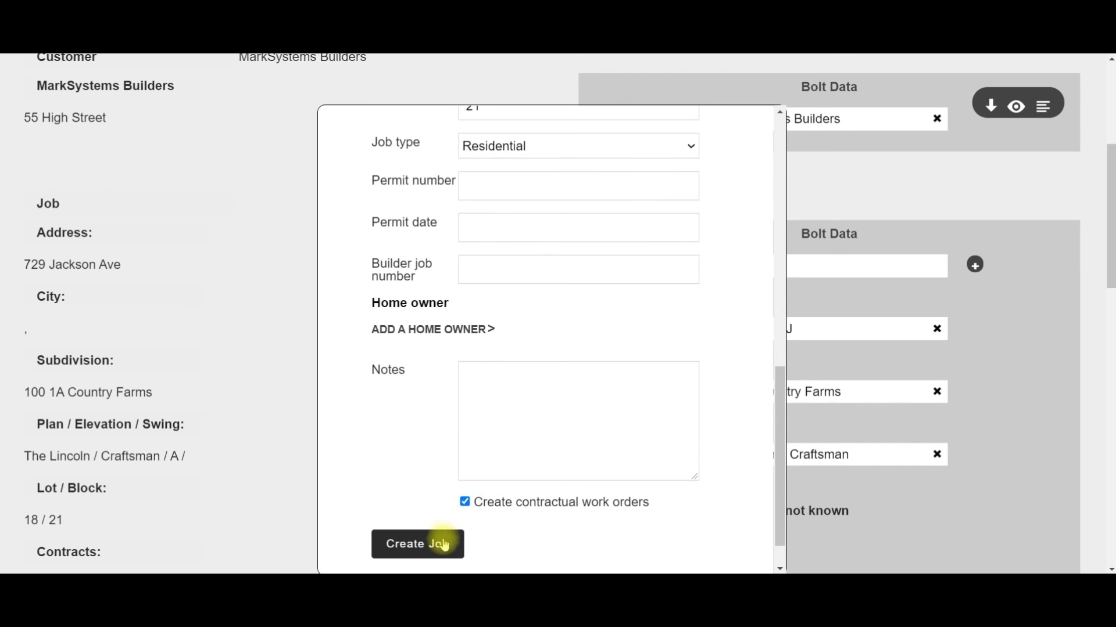
left_click(433, 544)
Set the order's work order type to Install and update the email order.
scroll(459, 494, "down", 10)
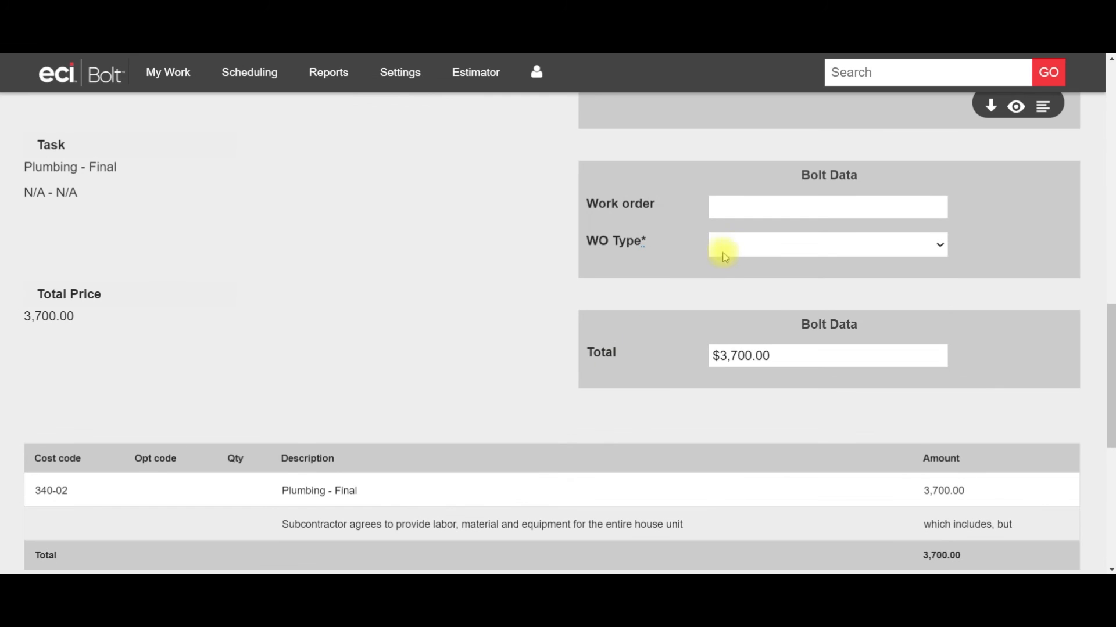
left_click(724, 257)
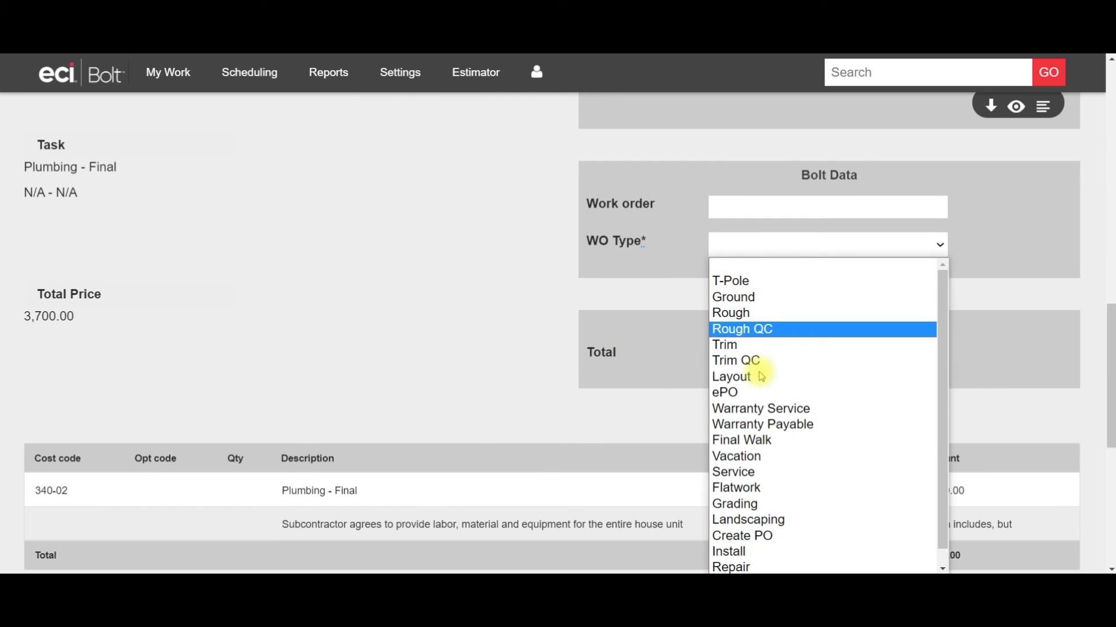
left_click(733, 550)
scroll(644, 356, "down", 5)
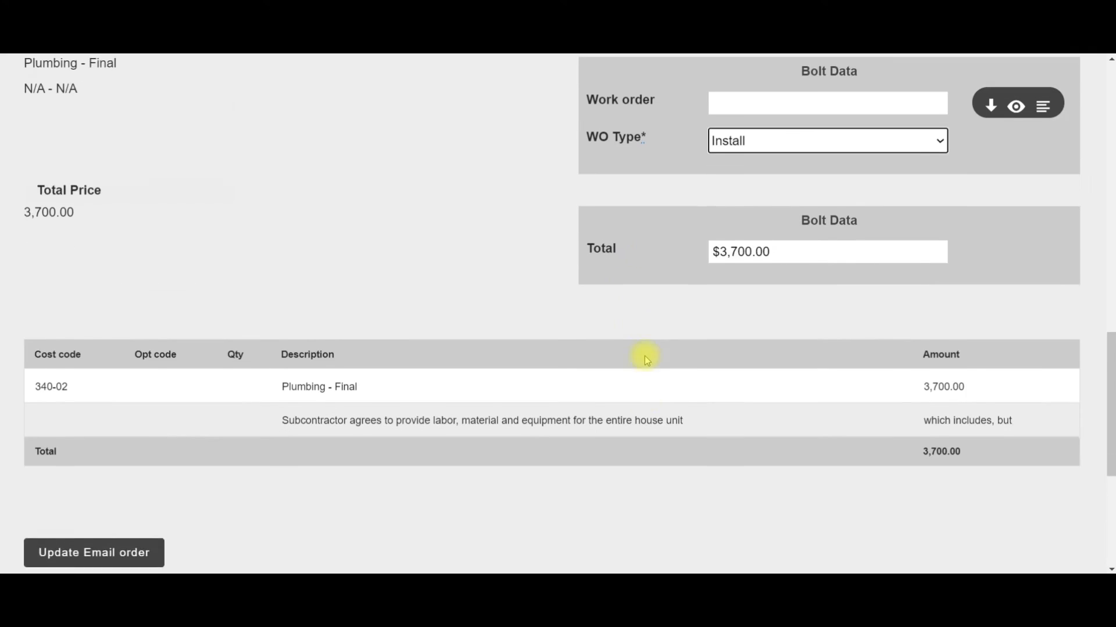
left_click(149, 365)
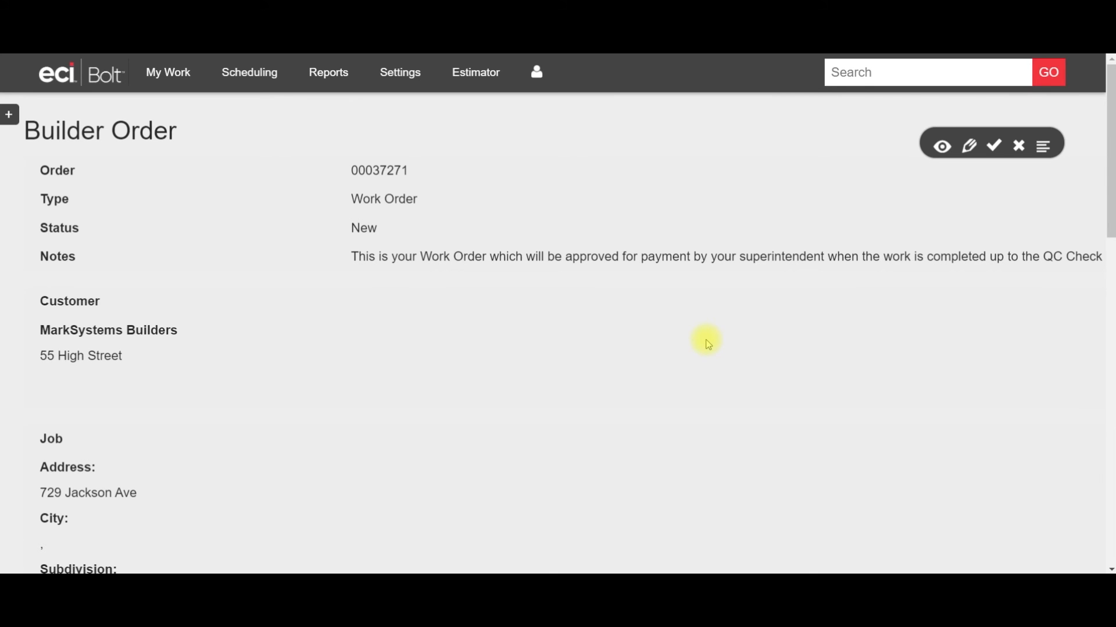
Accept the Plumbing - Final order with schedule date 09/21/2021, filing the PO as work-order.pdf under Documents.
scroll(706, 343, "down", 10)
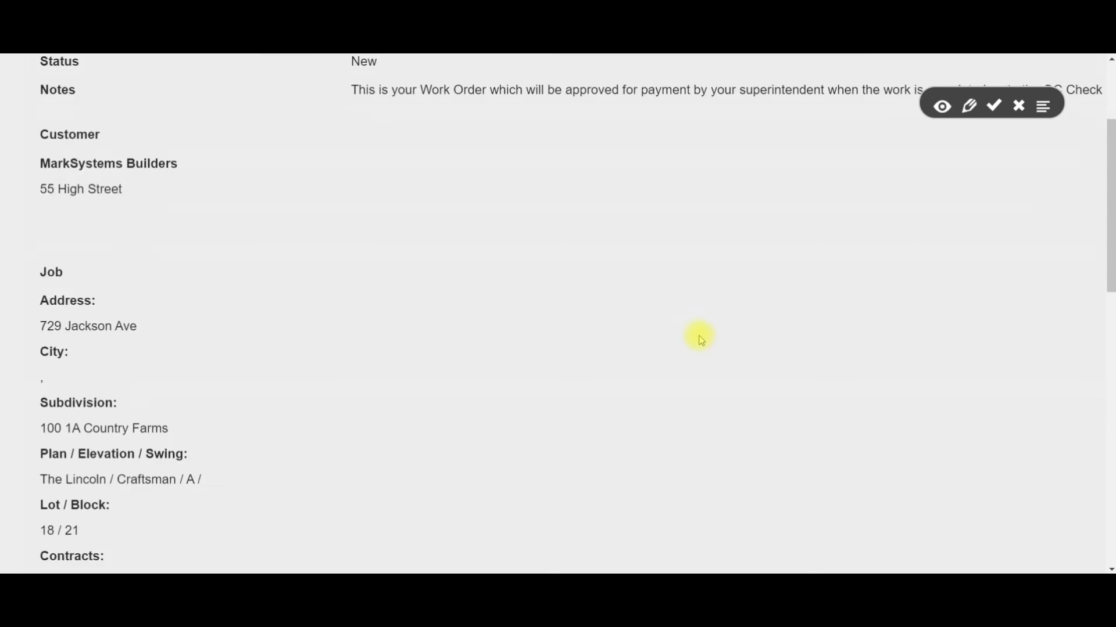
left_click(994, 108)
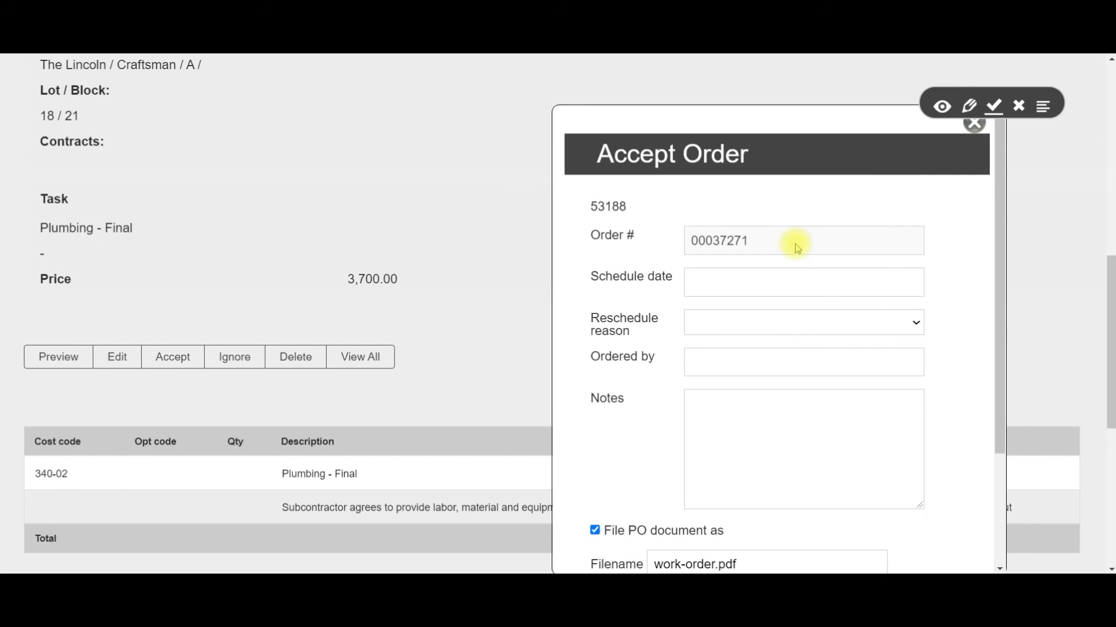
left_click(802, 283)
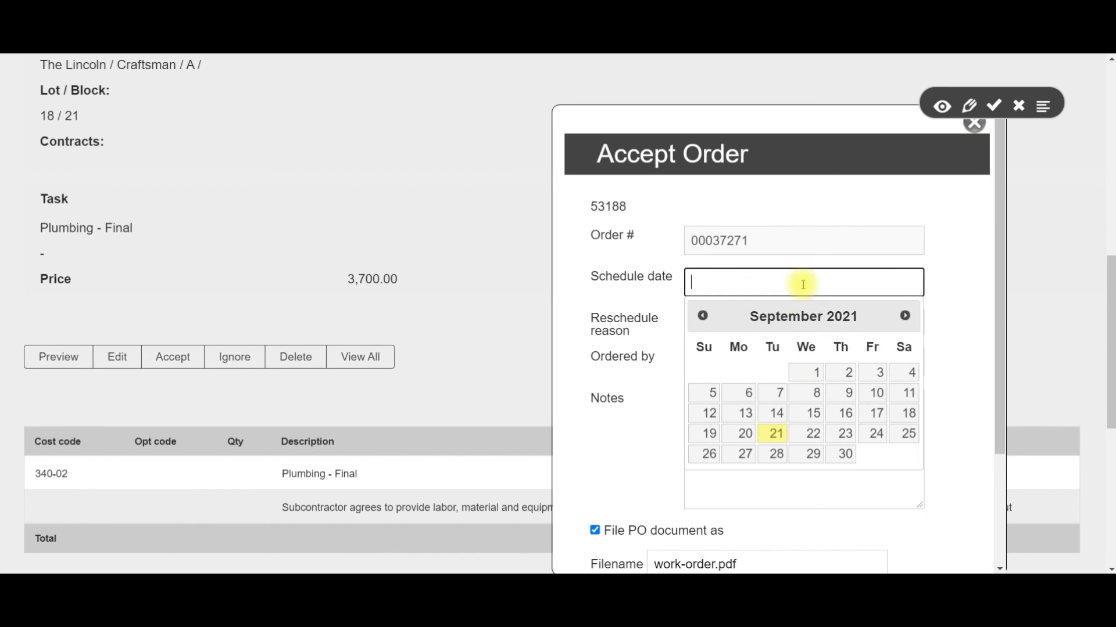
left_click(775, 435)
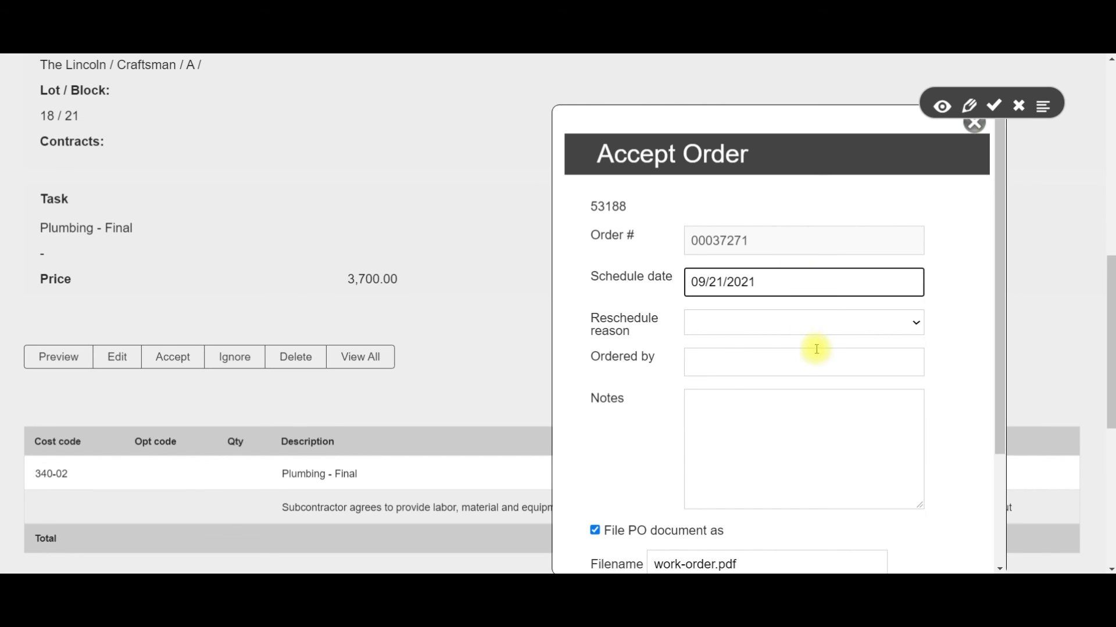
scroll(816, 349, "down", 3)
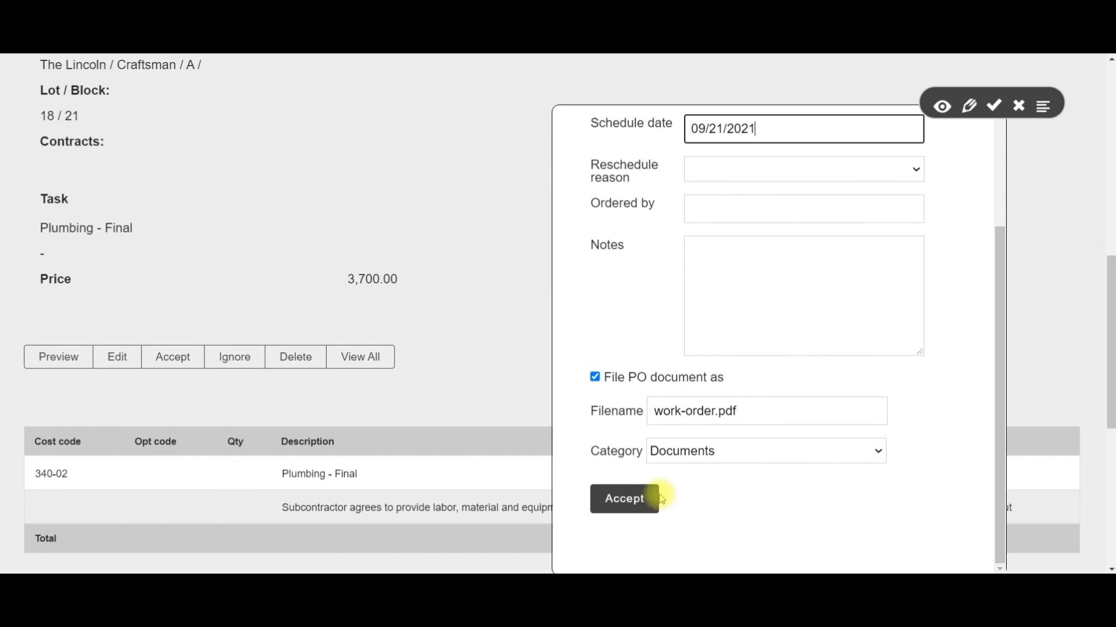
left_click(638, 500)
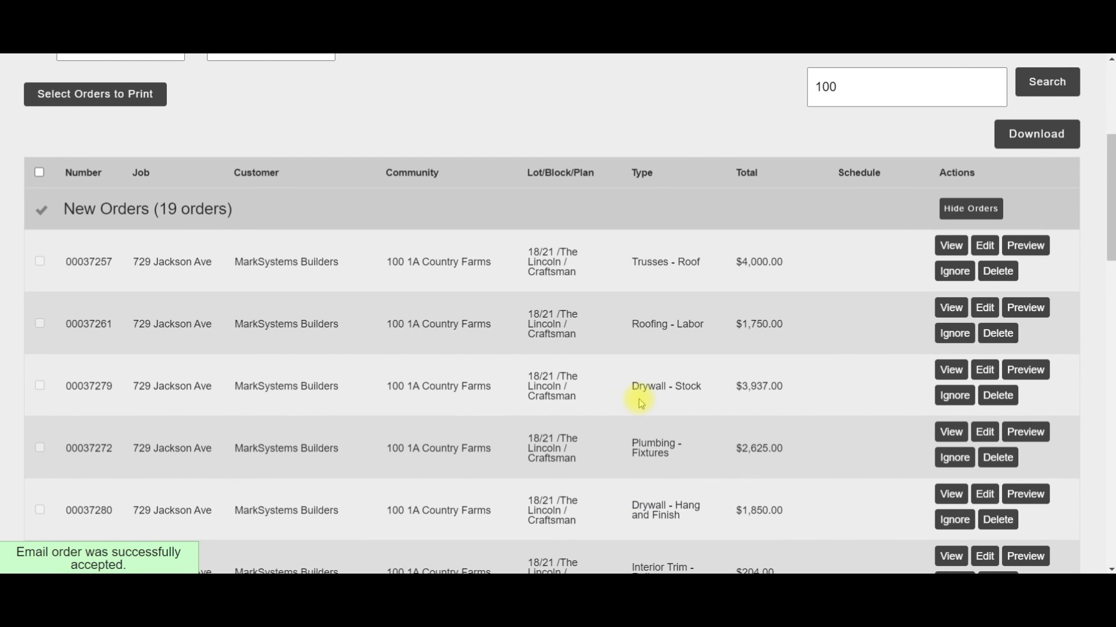
Search the whole system for the order's job by its street number and open that job.
scroll(641, 401, "up", 5)
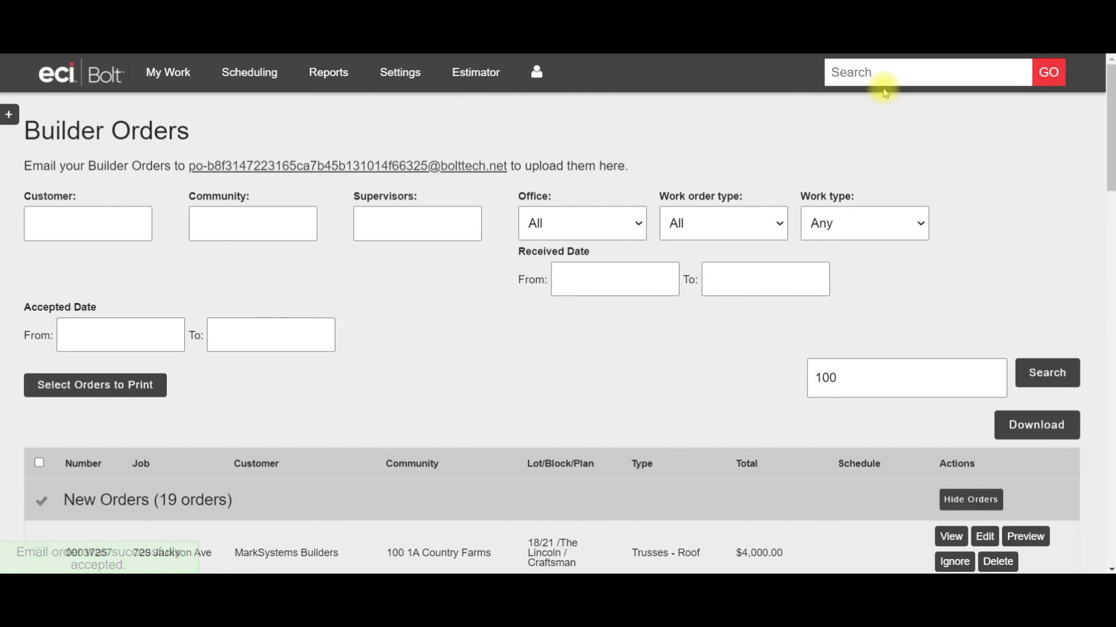
left_click(883, 75)
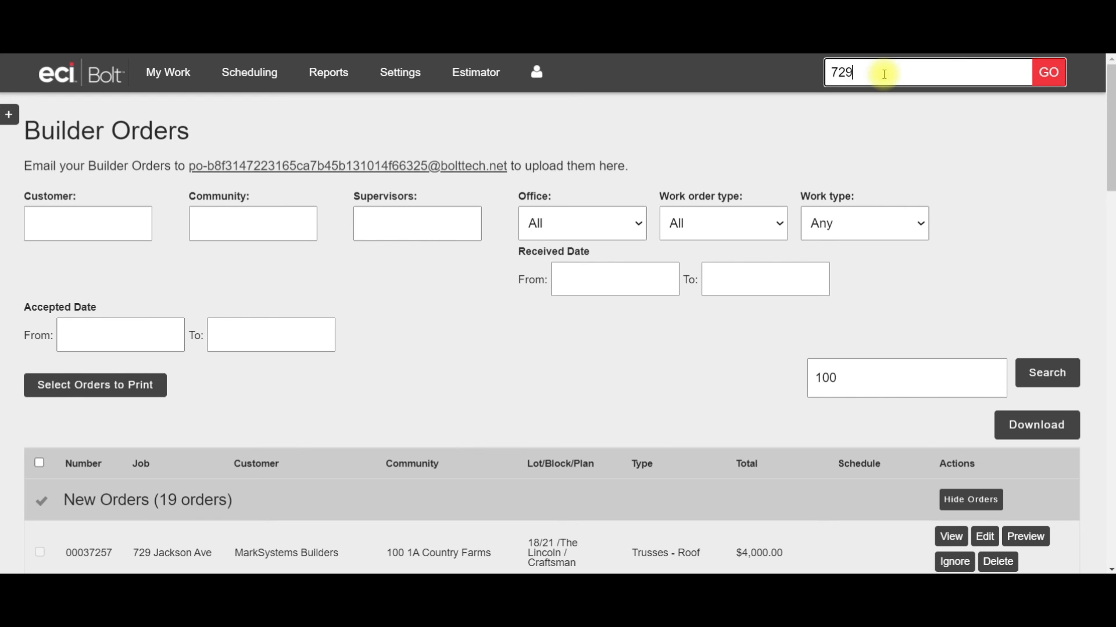
left_click(906, 119)
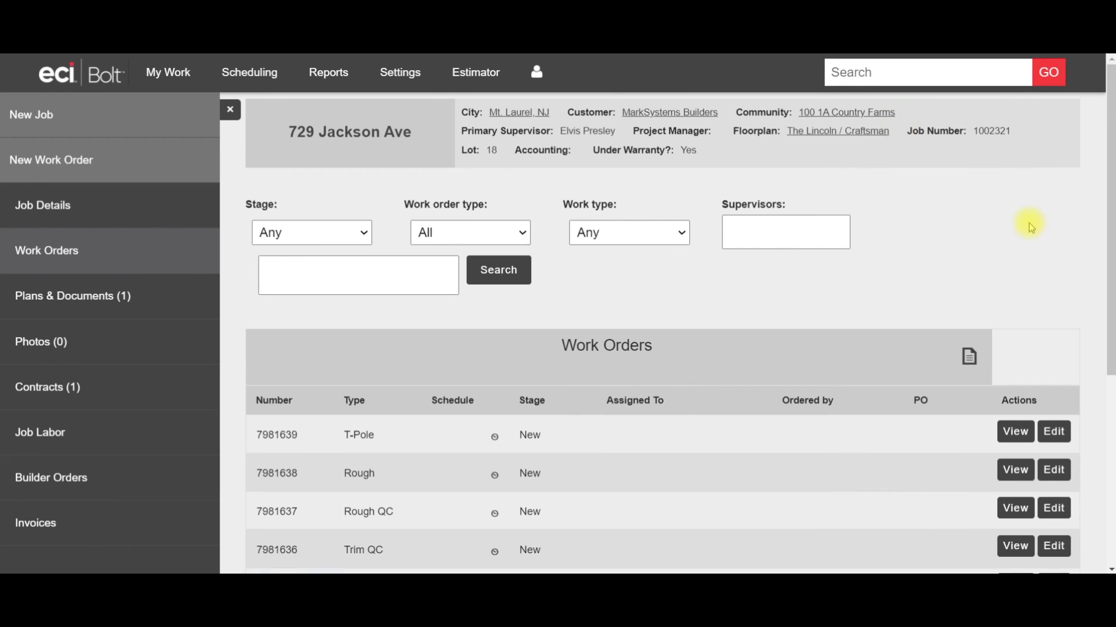